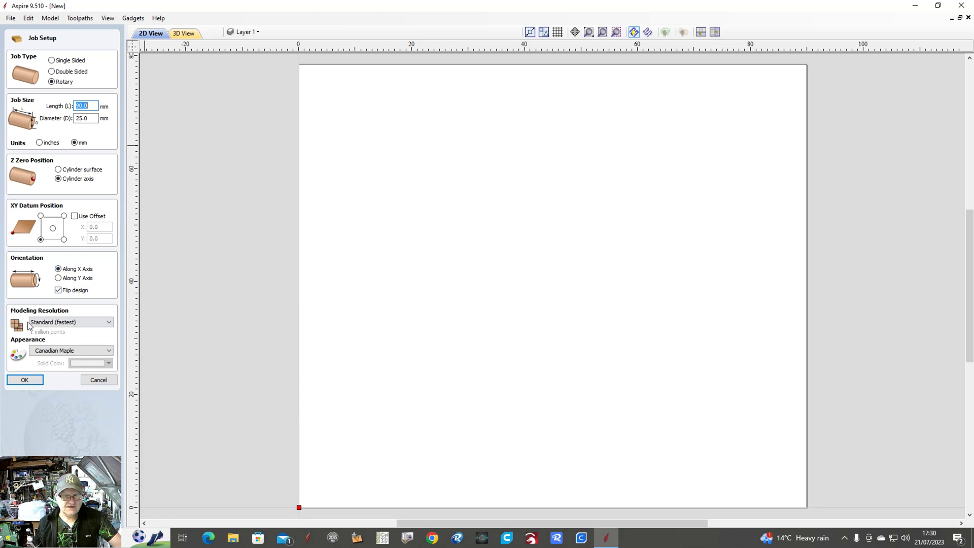
Accept the rotary job setup and generate a two-strand right-hand spiral layout with 5 mm pitch, strand spacing and start and end offsets
left_click(24, 380)
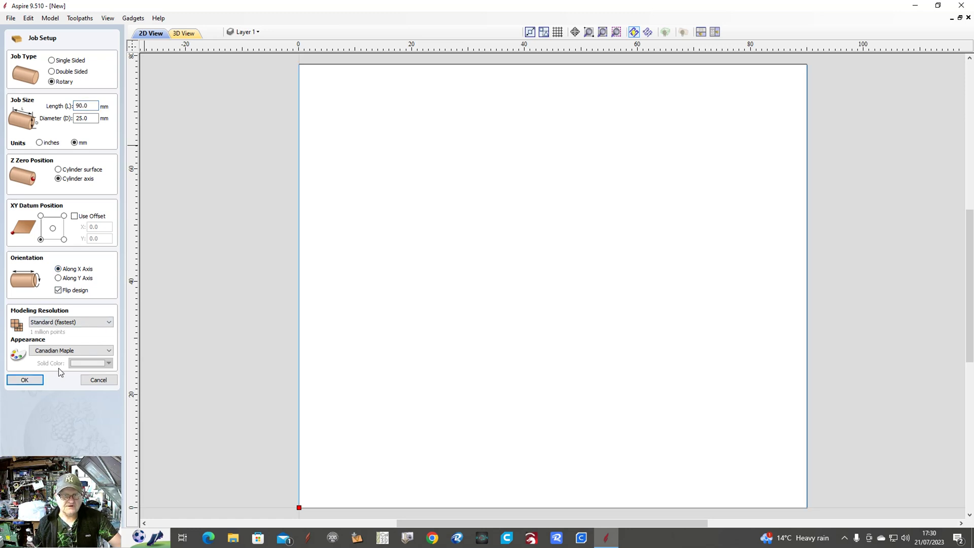
left_click(133, 18)
mouse_move(164, 144)
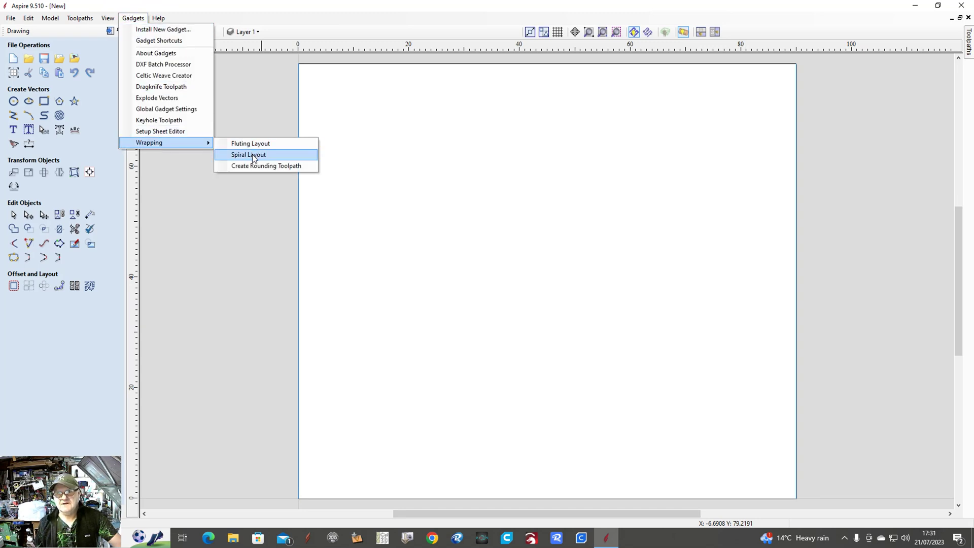
left_click(254, 156)
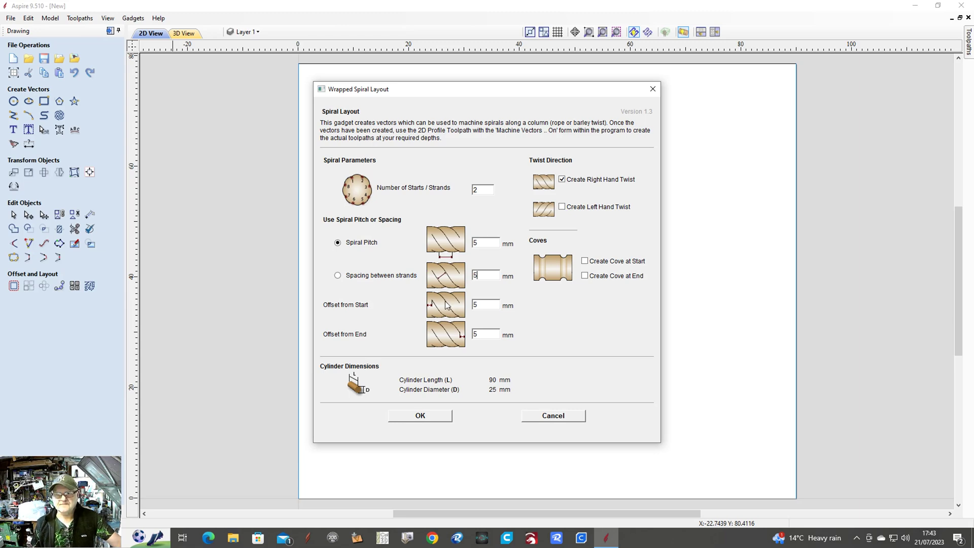
left_click(405, 419)
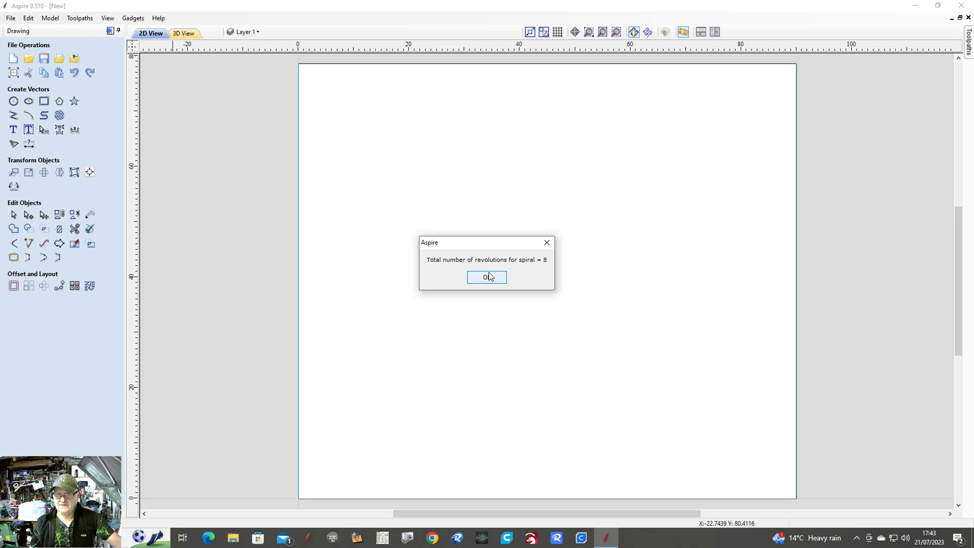
left_click(489, 277)
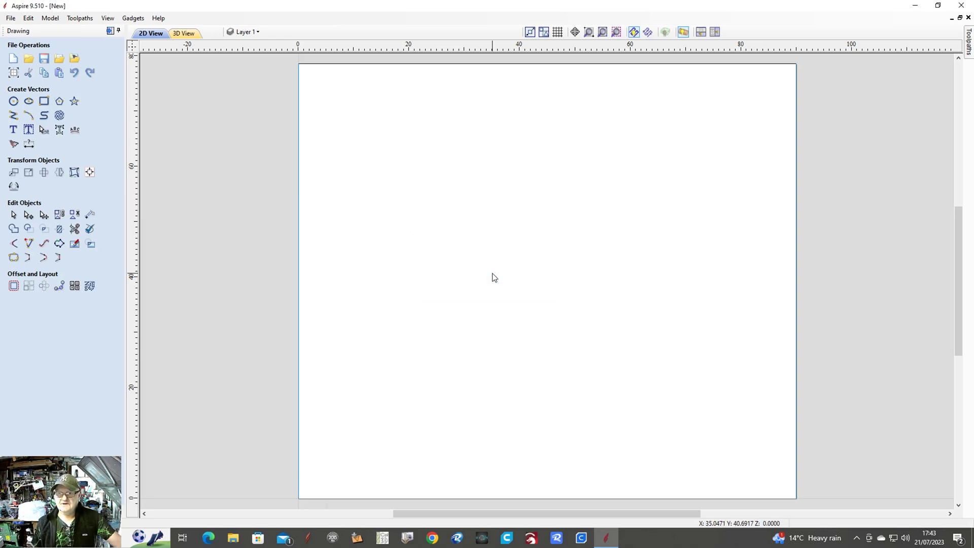
Ungroup the two spiral vectors back onto their original object layers
scroll(249, 313, "down", 3)
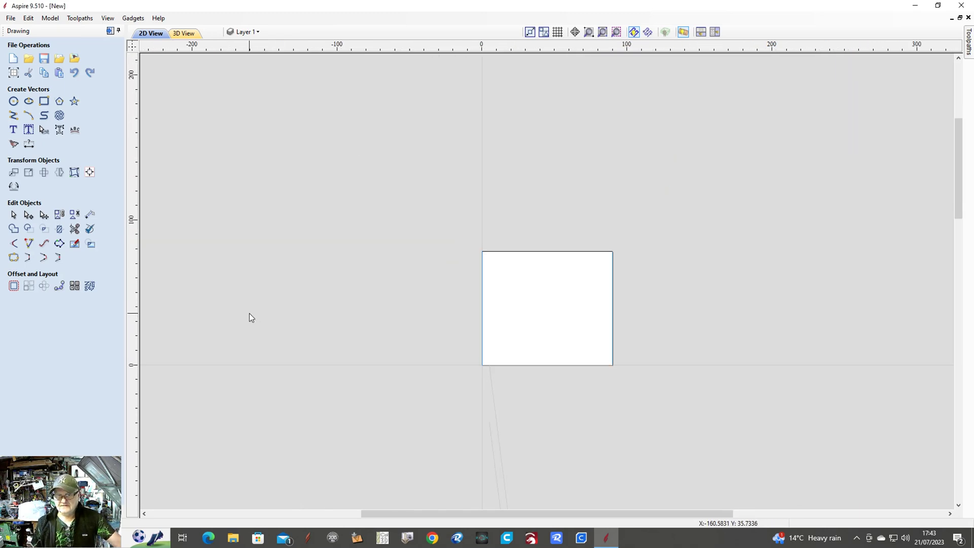
scroll(231, 314, "down", 1)
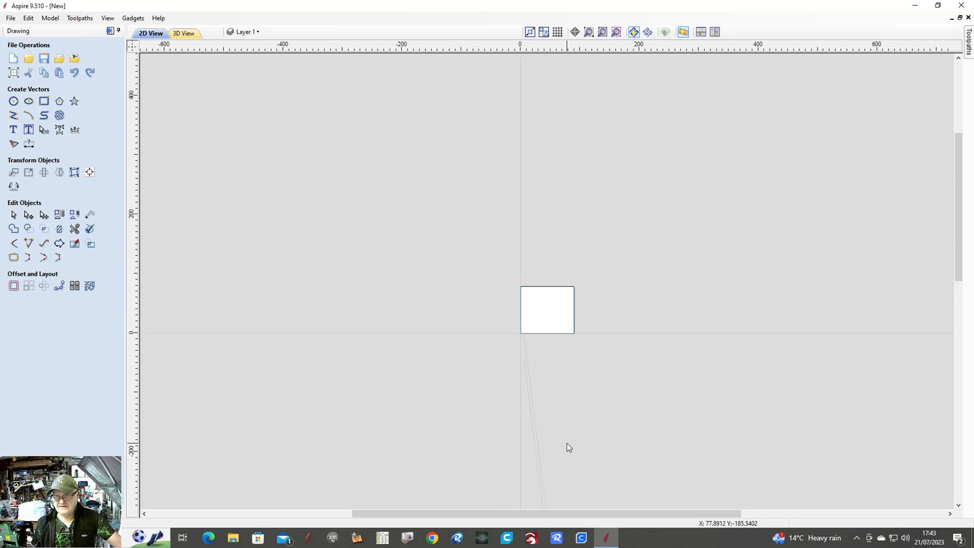
scroll(573, 428, "down", 1)
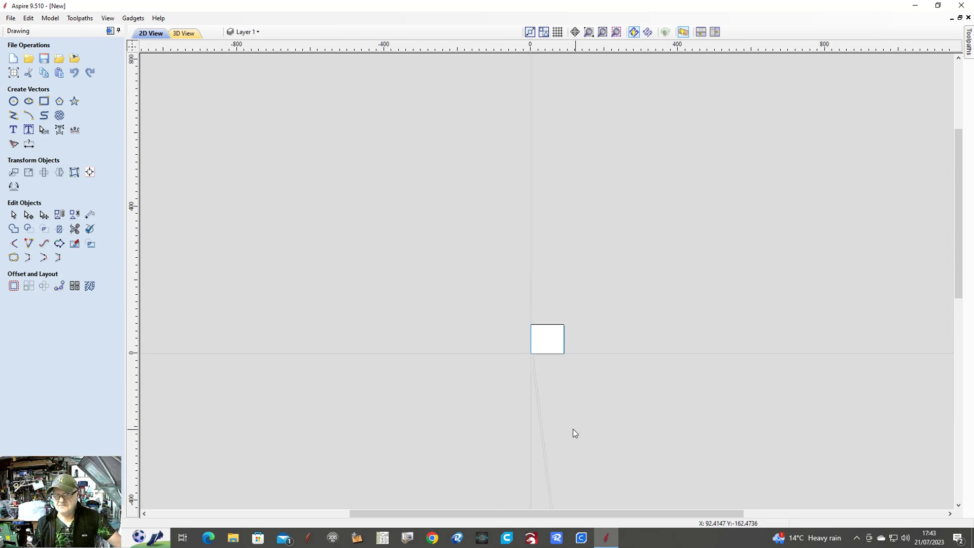
scroll(435, 227, "down", 1)
scroll(547, 375, "up", 3)
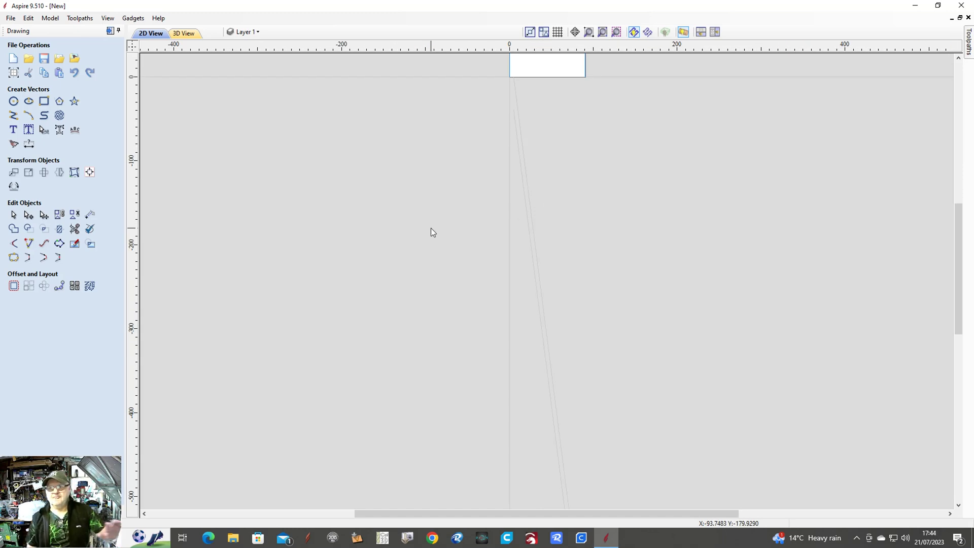
scroll(607, 190, "down", 1)
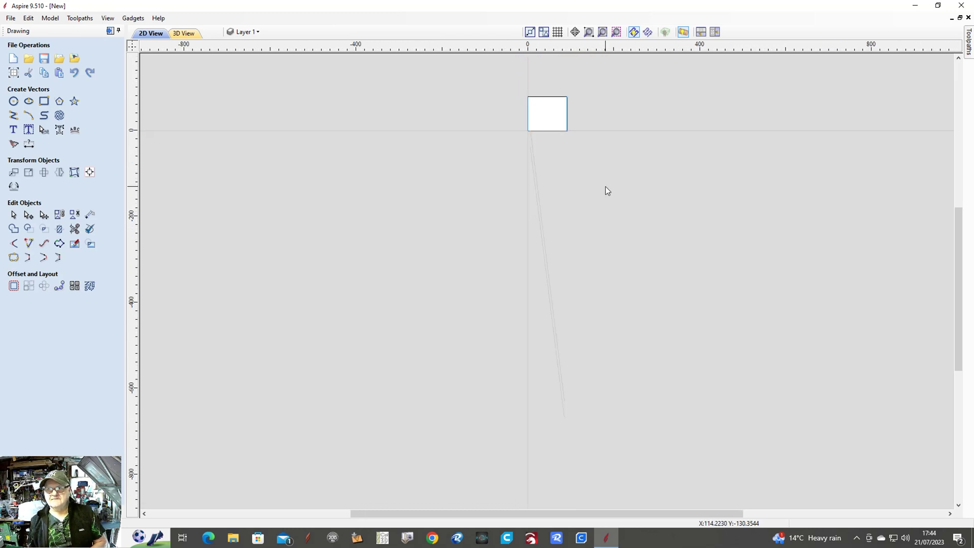
scroll(540, 105, "up", 1)
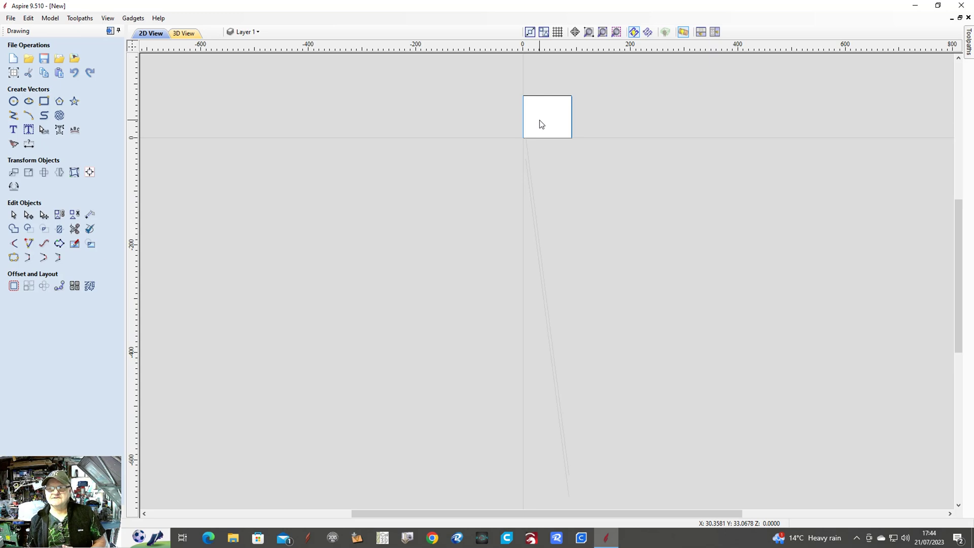
left_click(537, 235)
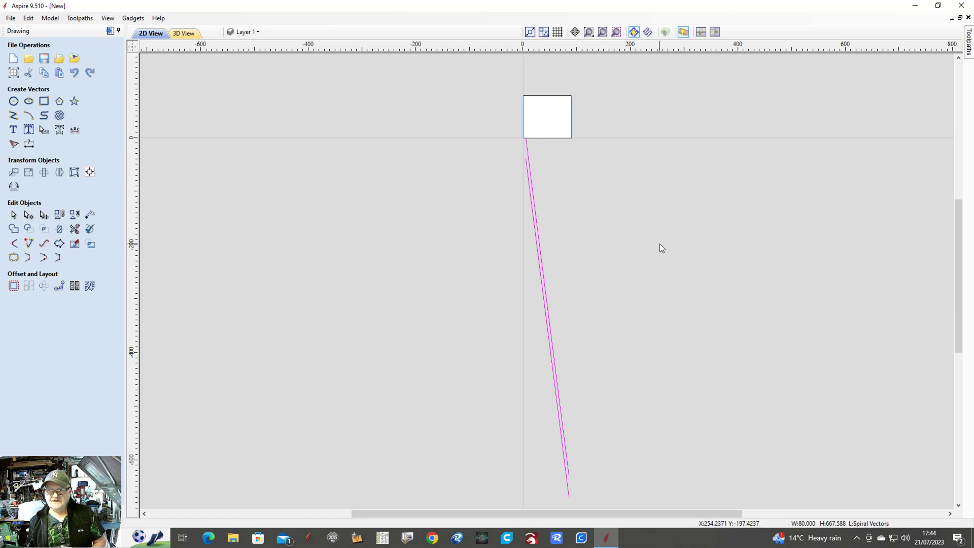
right_click(539, 237)
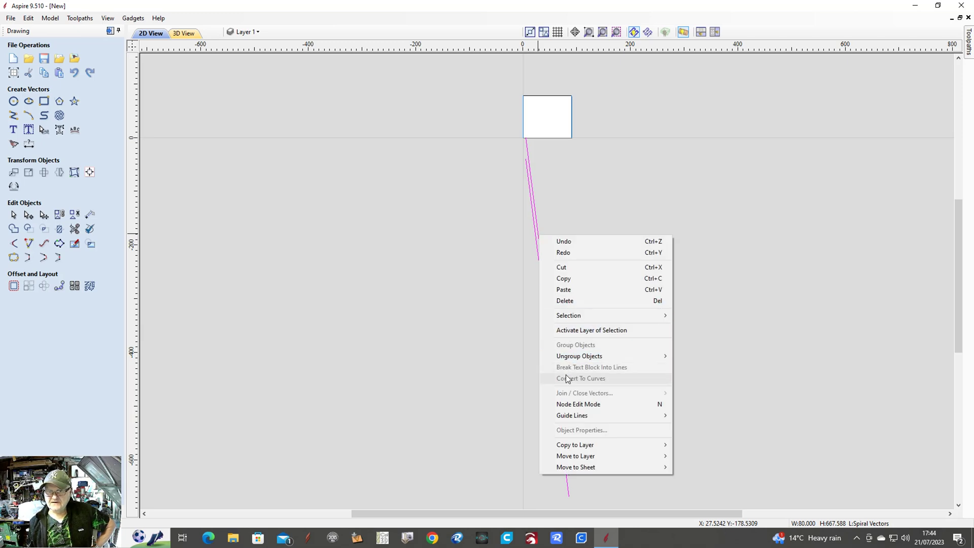
mouse_move(571, 359)
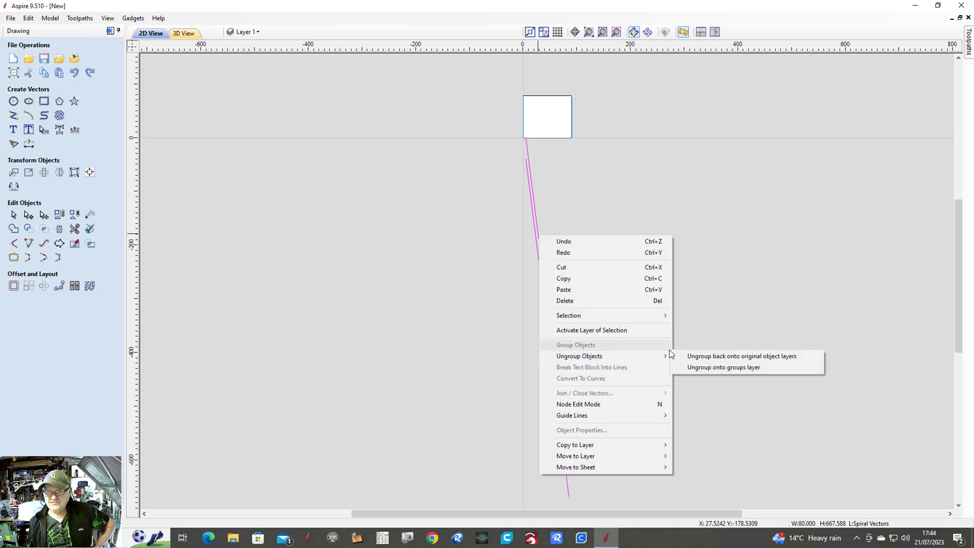
left_click(710, 357)
left_click(652, 253)
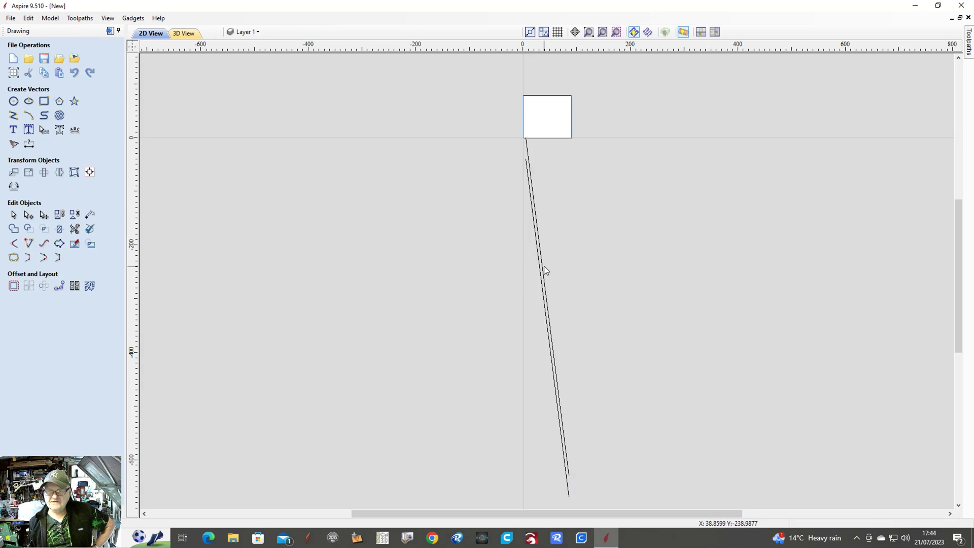
Calculate a 2D profile toolpath with a 2 mm cut depth on the lower spiral strand
left_click(544, 267)
left_click(658, 241)
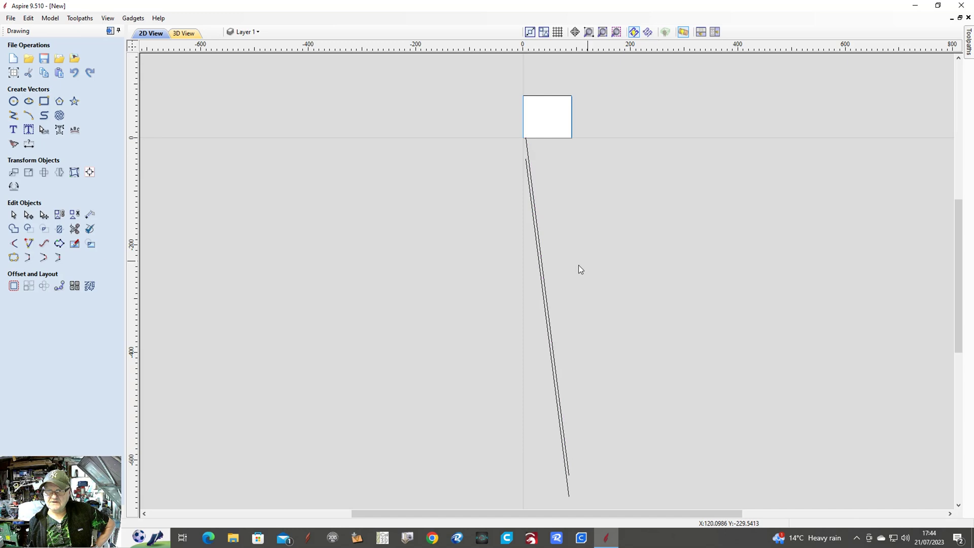
left_click(543, 281)
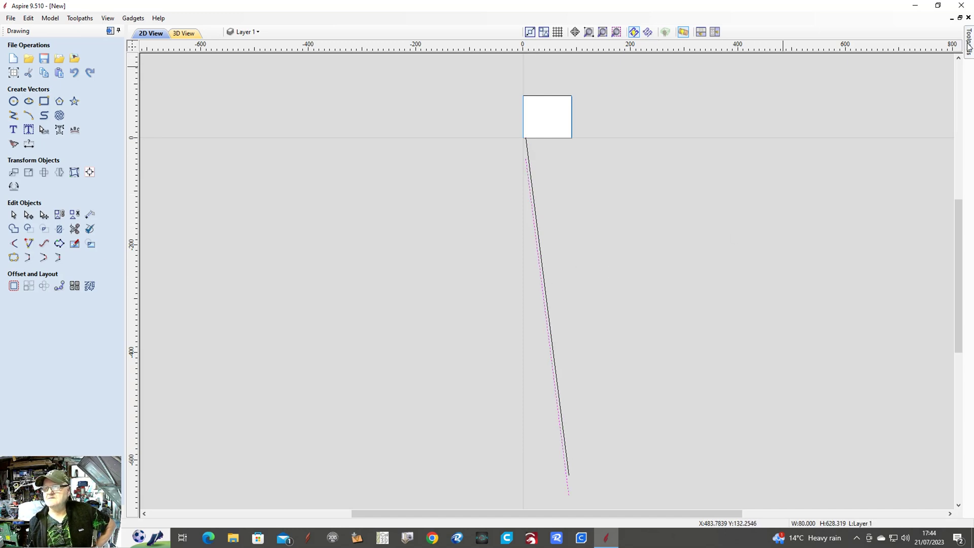
left_click(956, 31)
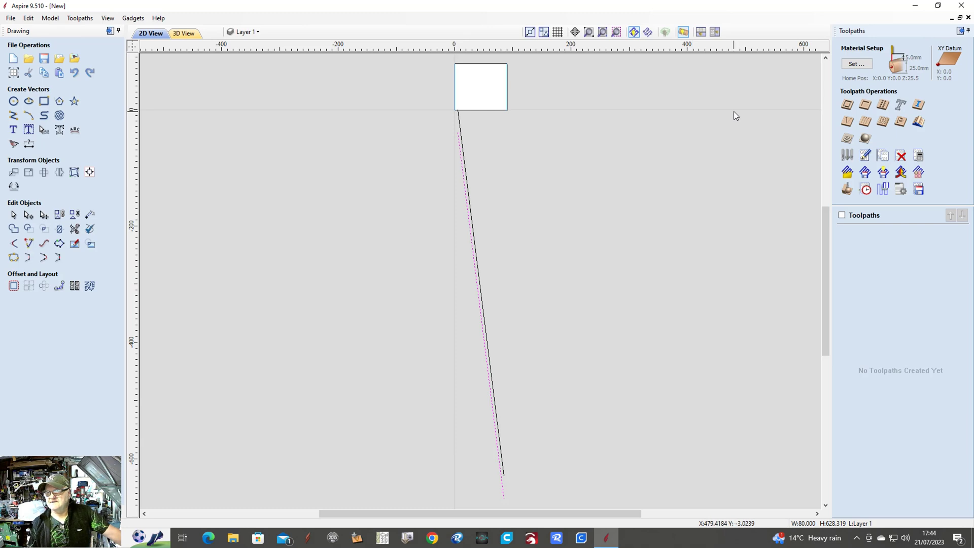
left_click(847, 105)
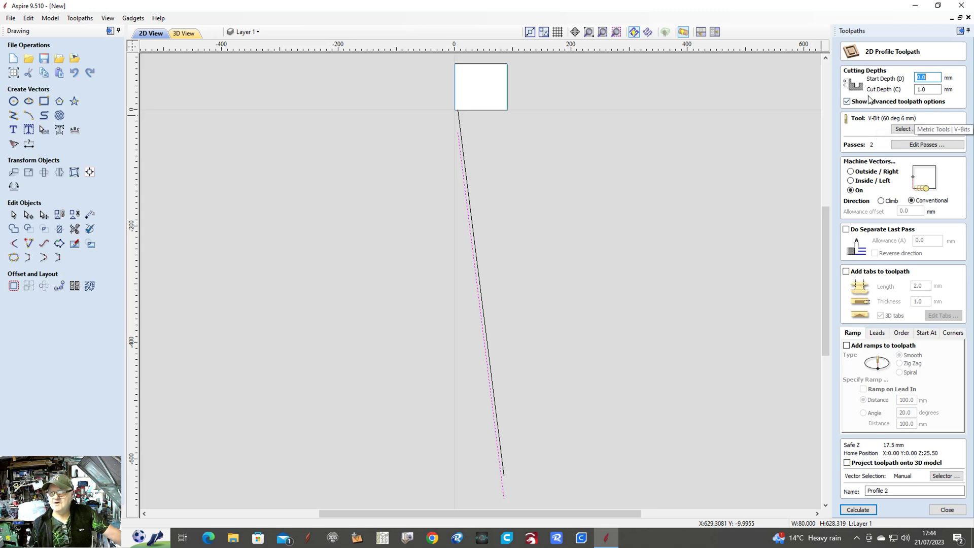
key("Tab")
type("2")
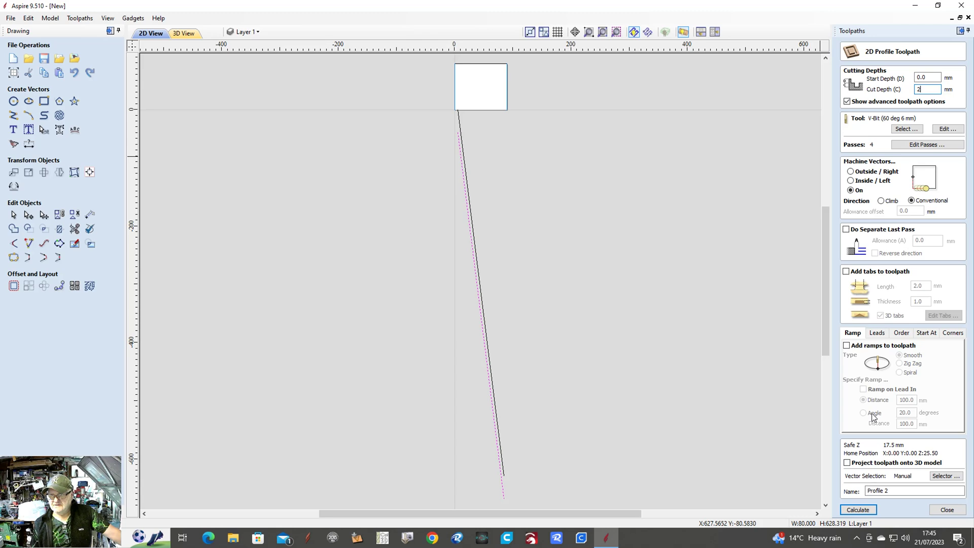
left_click(859, 510)
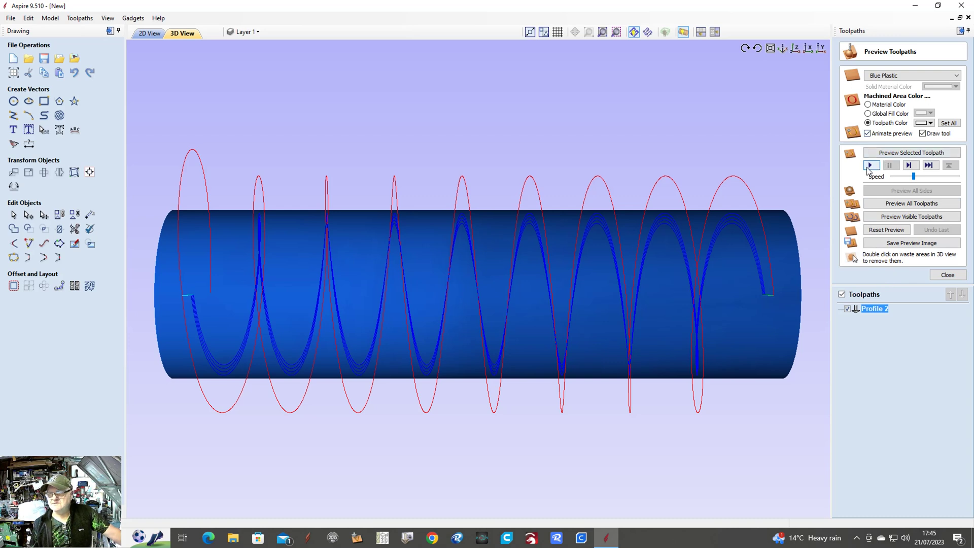
Run the cutting preview of the first profile toolpath, inspect the grooved cylinder in 3D, and close the preview
left_click(870, 166)
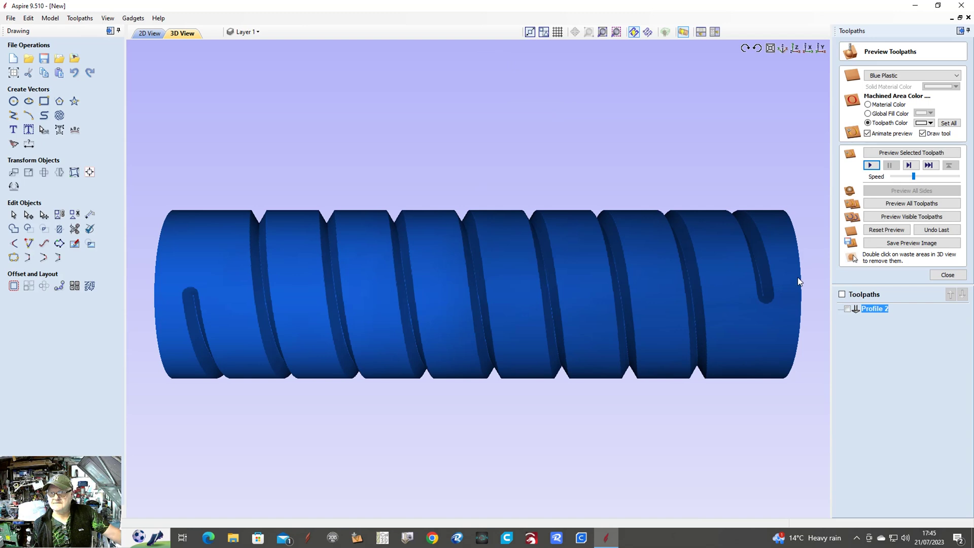
left_click_drag(717, 325, 668, 318)
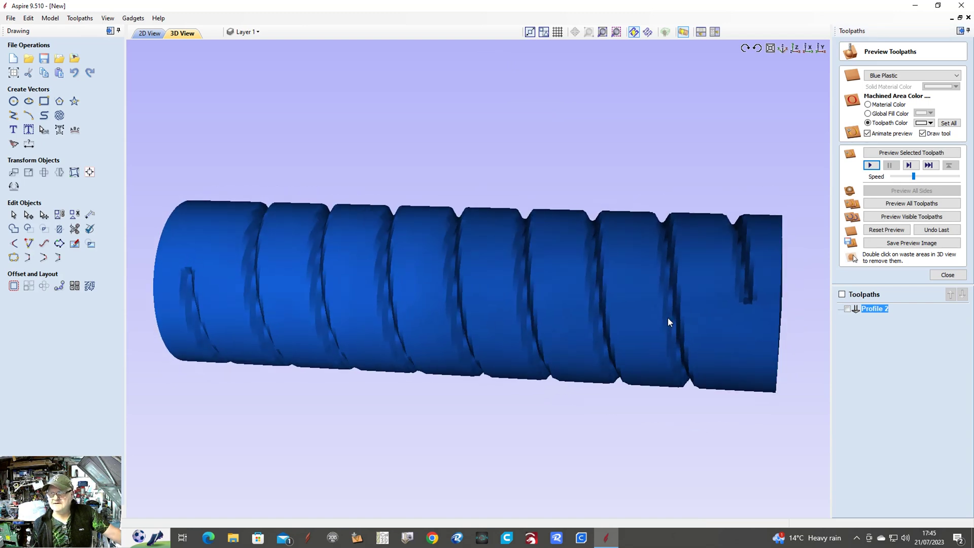
left_click(947, 275)
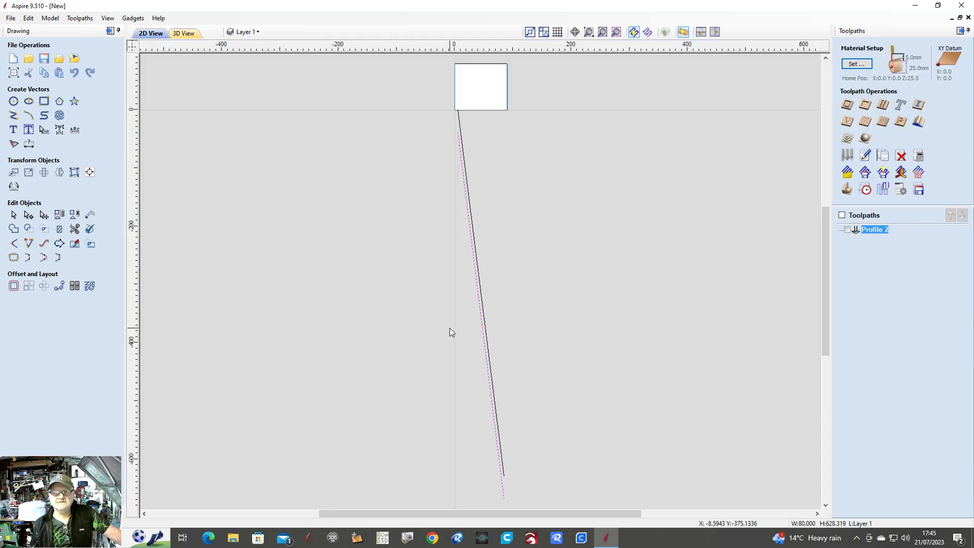
Calculate a 2D profile toolpath with a 1 mm cut depth on the upper spiral strand
left_click(490, 303)
left_click(483, 309)
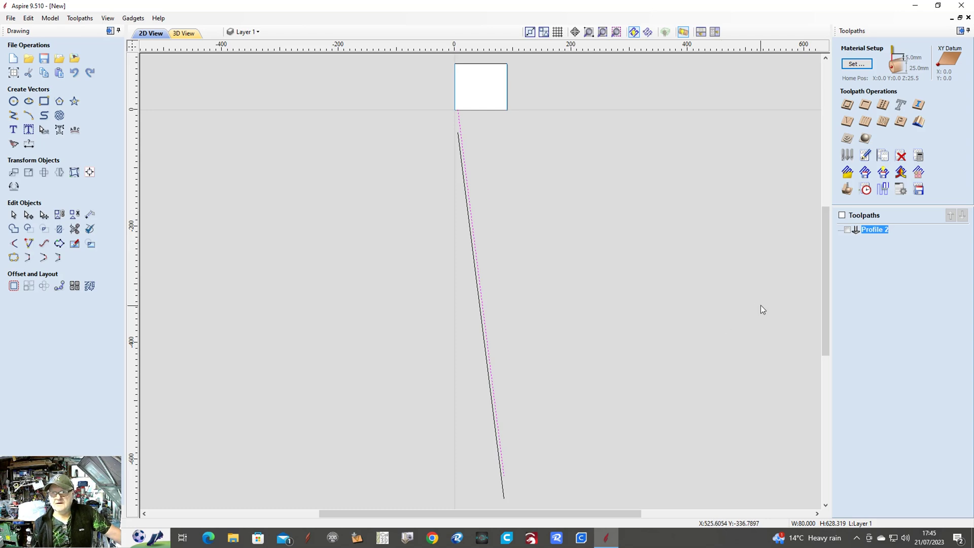
left_click(847, 104)
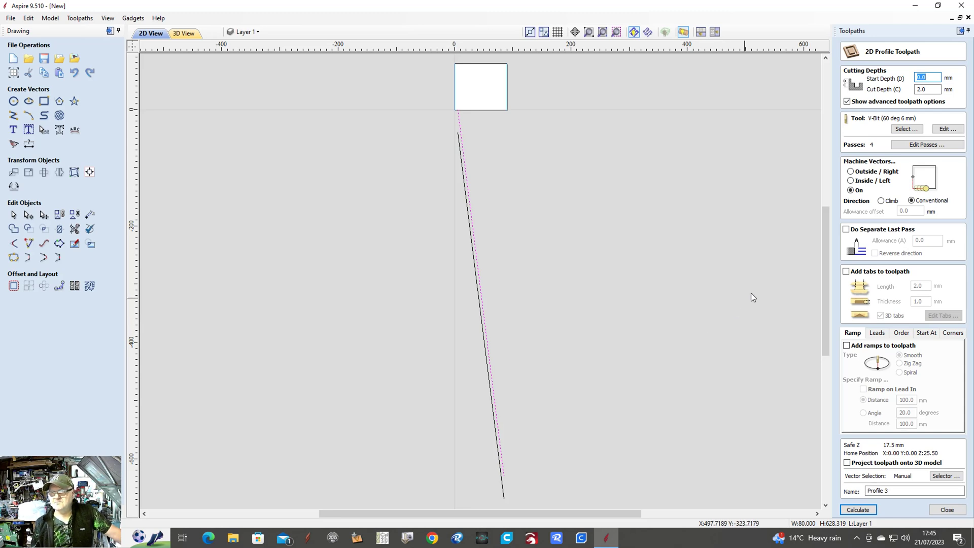
left_click(938, 88)
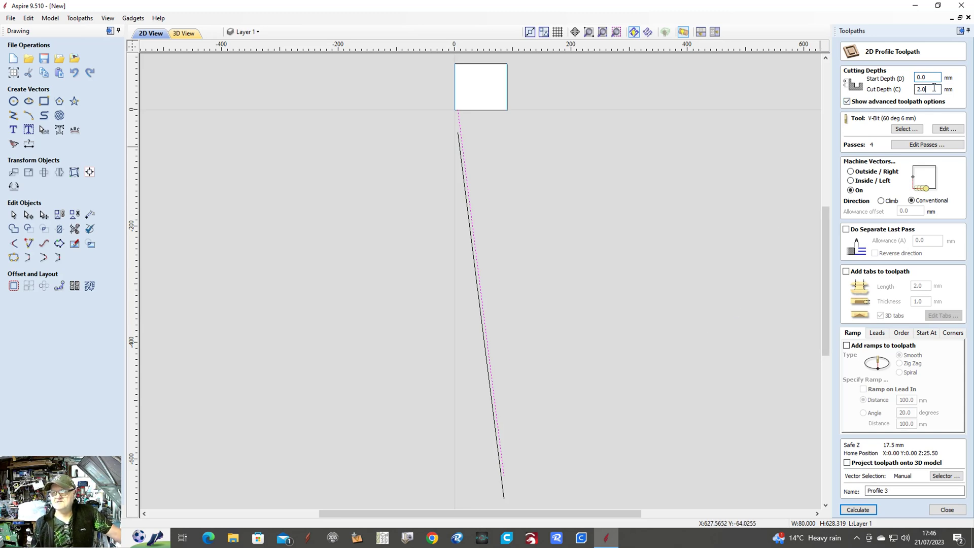
type("1")
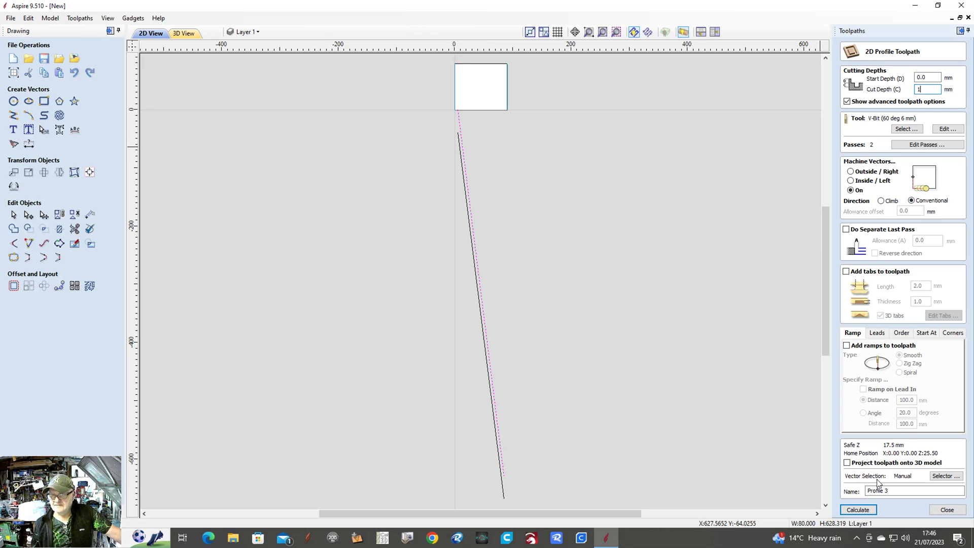
left_click(857, 510)
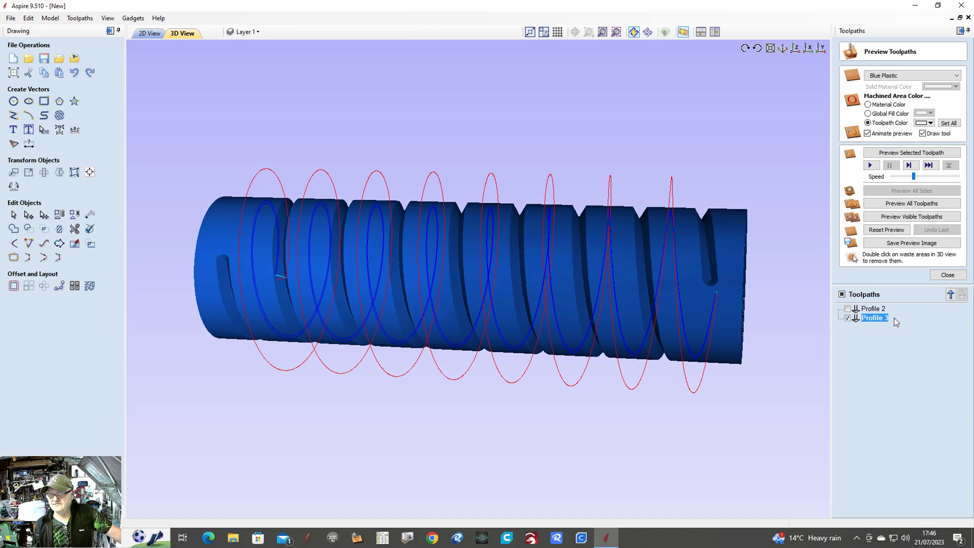
Run the cutting preview of the second profile toolpath and examine both spiral grooves around the cylinder up close
left_click(871, 165)
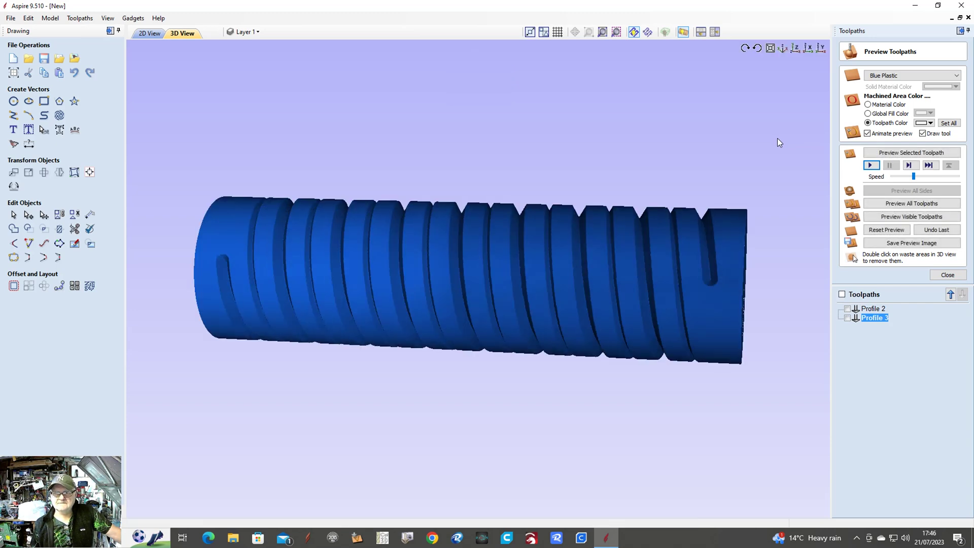
left_click_drag(243, 284, 384, 268)
left_click_drag(743, 294, 765, 299)
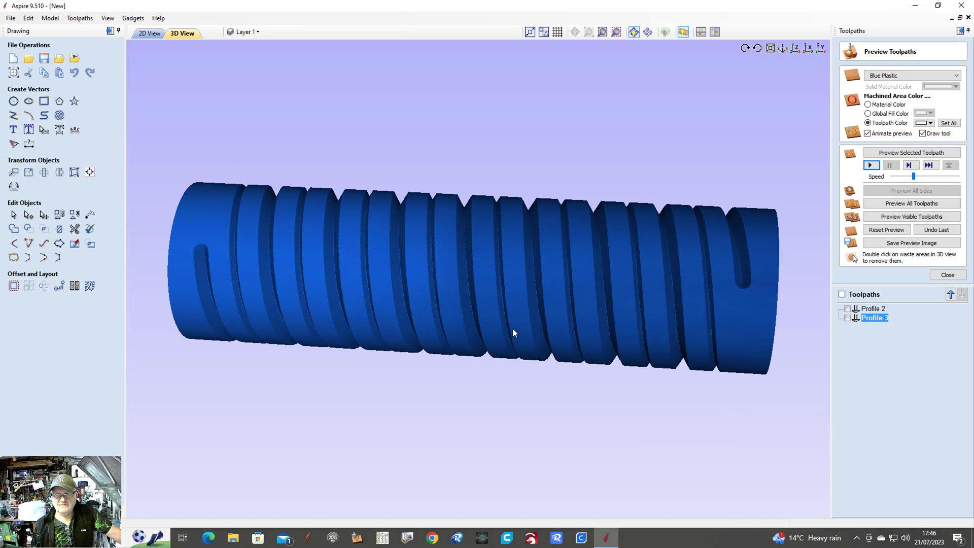
scroll(512, 328, "down", 2)
scroll(513, 328, "up", 3)
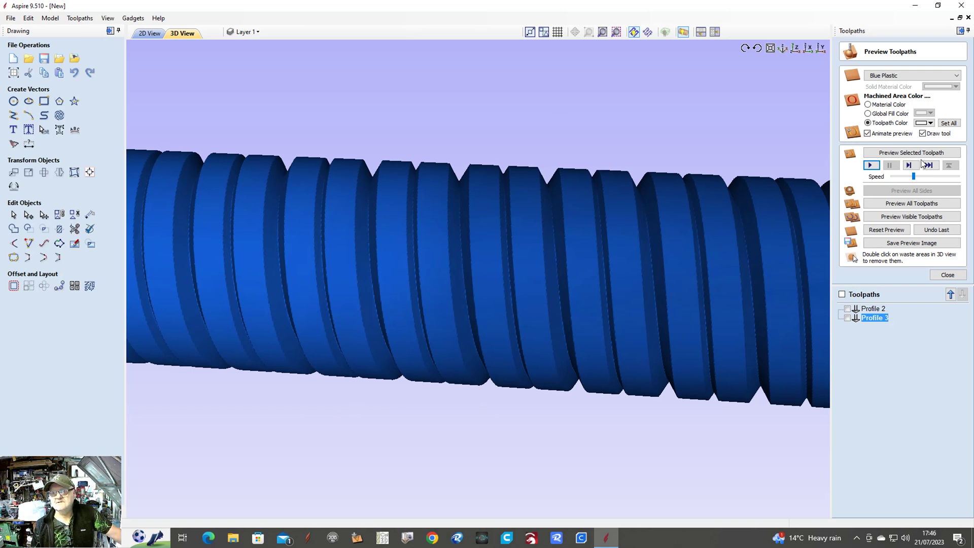
scroll(666, 360, "down", 3)
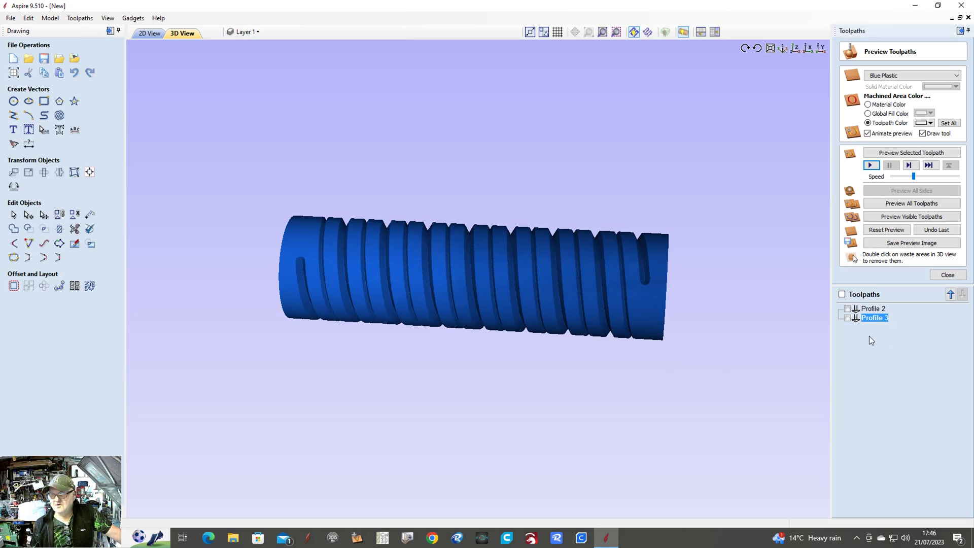
Rename the Profile 2 toolpath as "spiral 2mm"
left_click(877, 309)
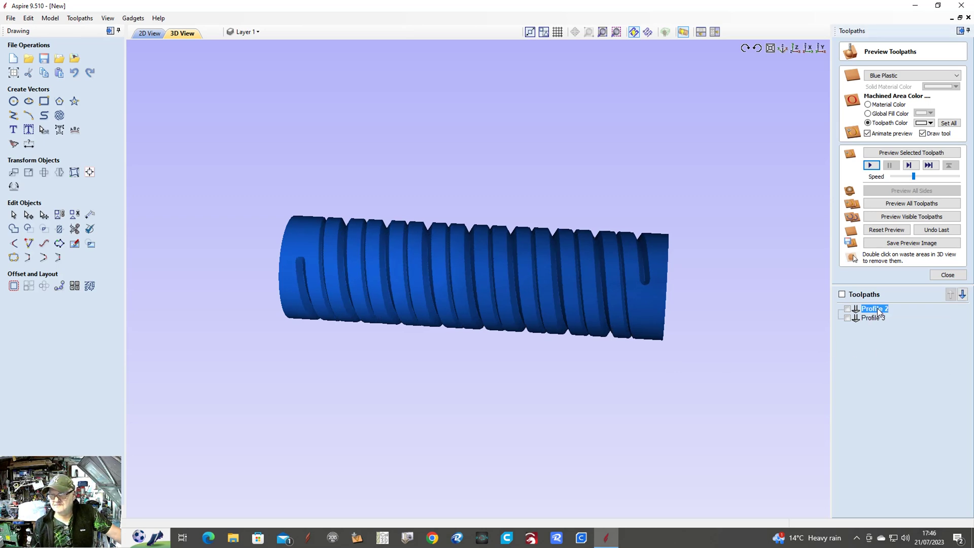
left_click(878, 310)
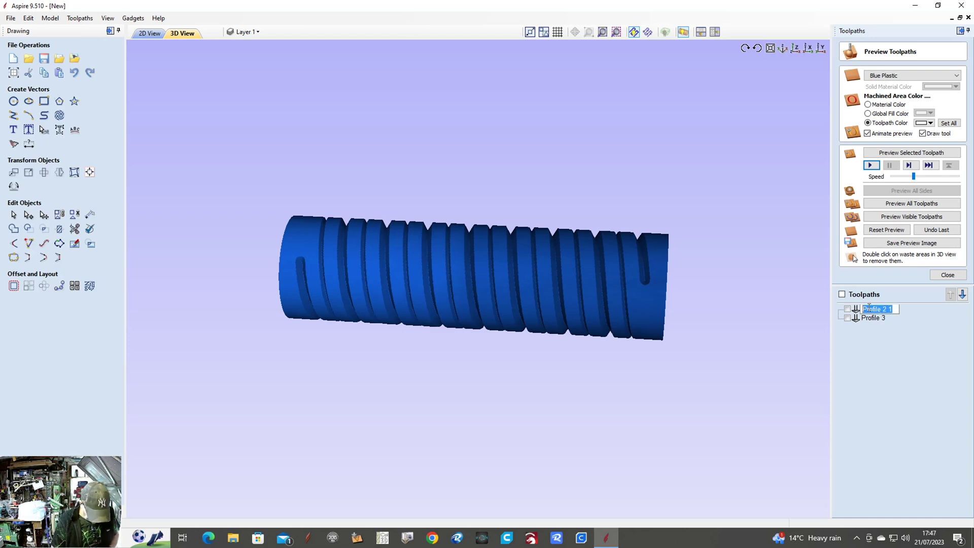
type("spiral")
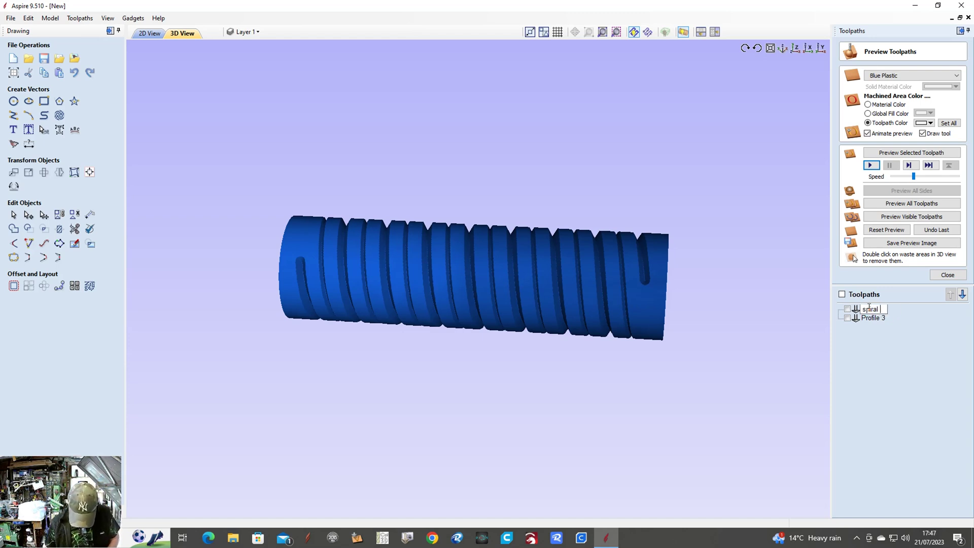
type(" 2mm")
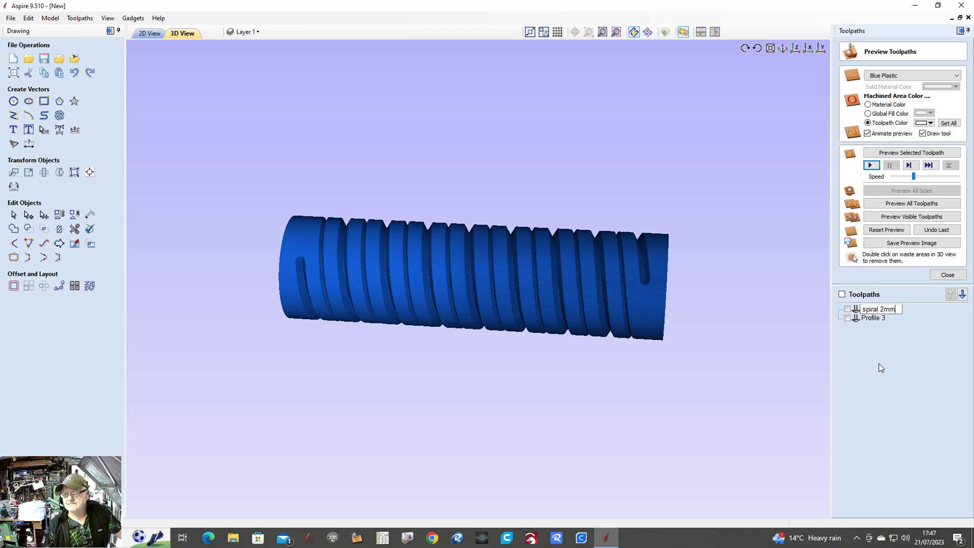
key("Return")
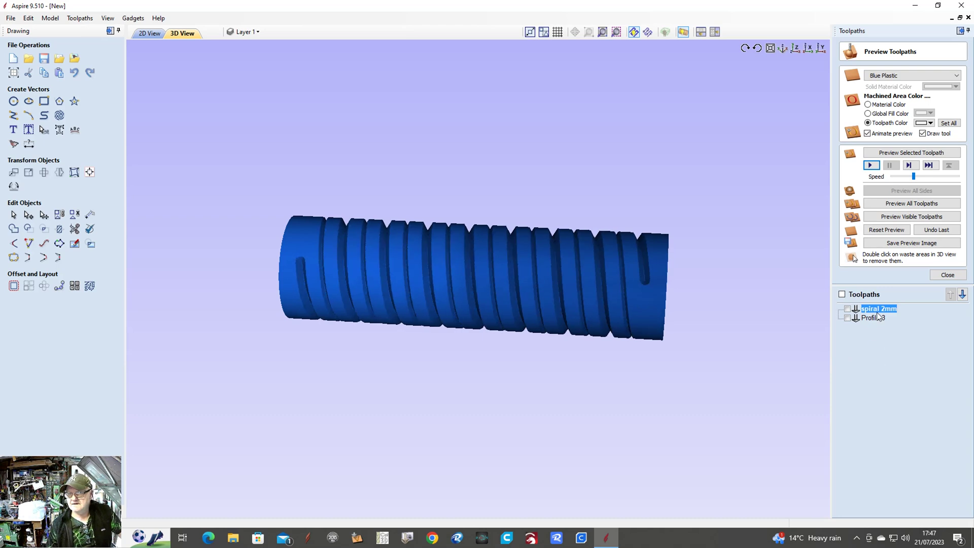
Rename the Profile 3 toolpath as "spiral 1mm"
left_click(877, 315)
right_click(877, 315)
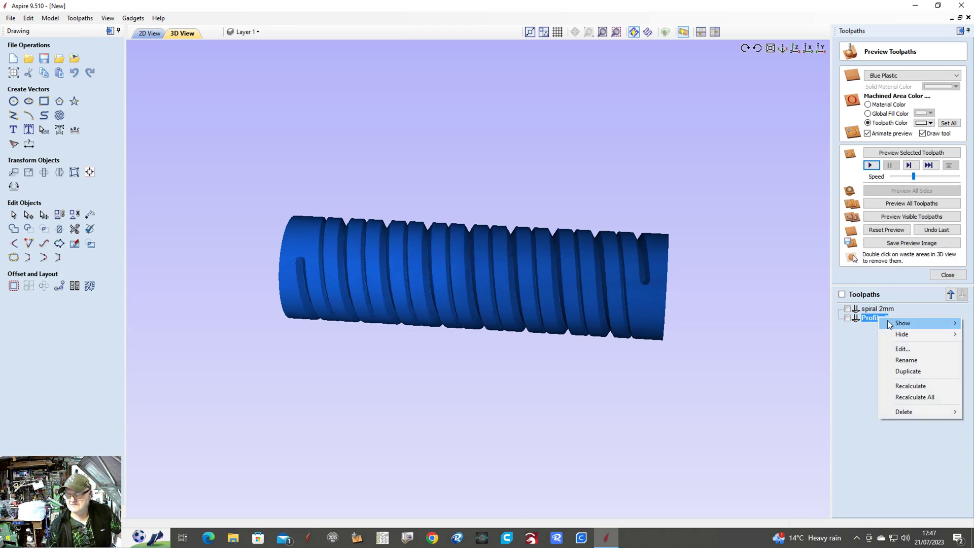
left_click(906, 360)
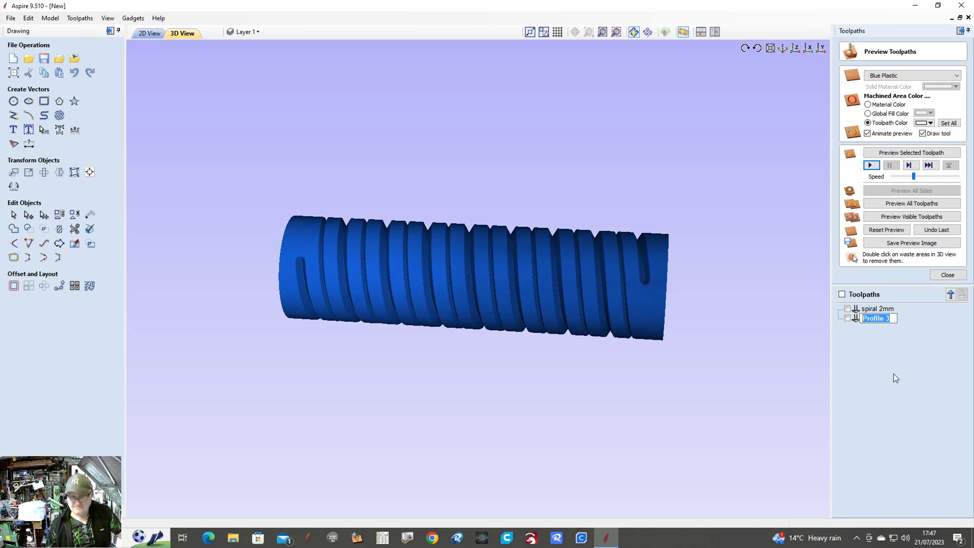
type("spiral")
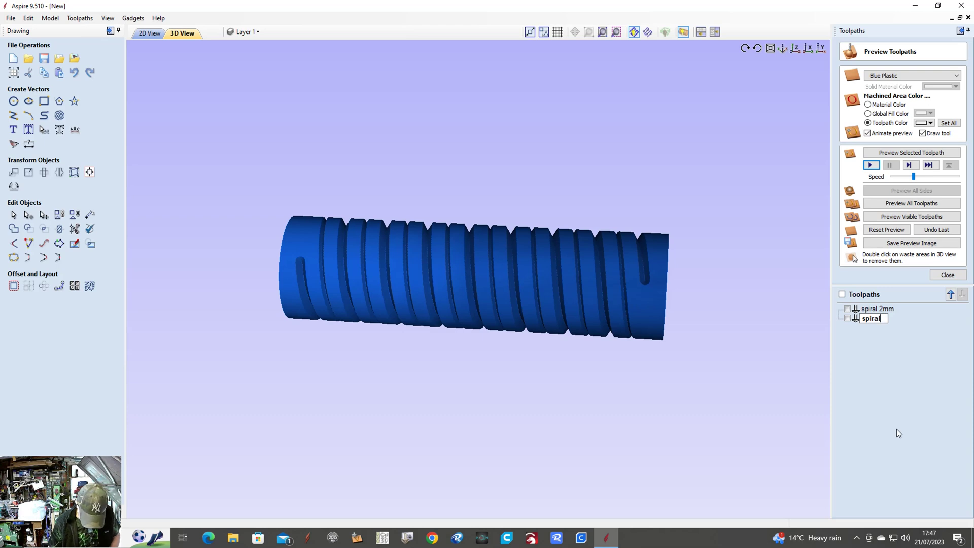
type(" 1")
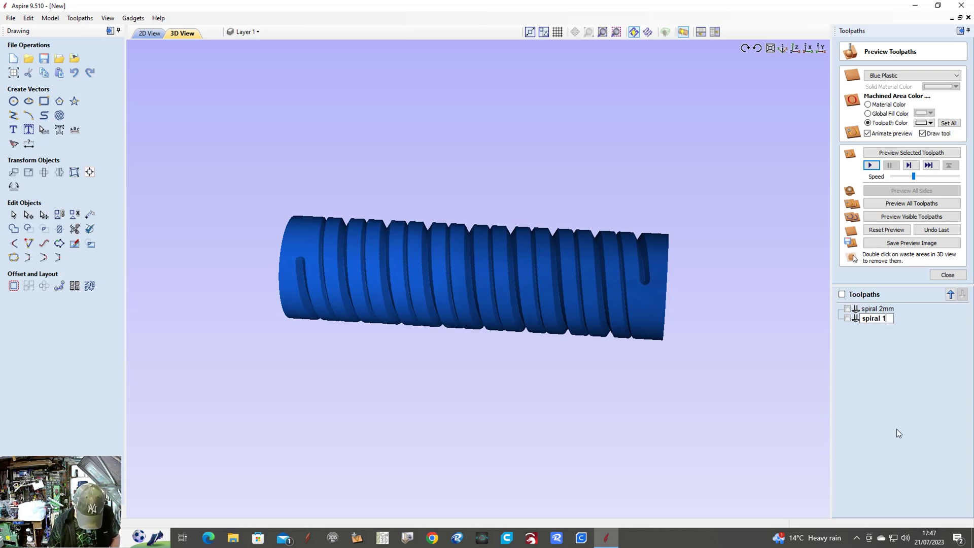
type("mm")
key("Return")
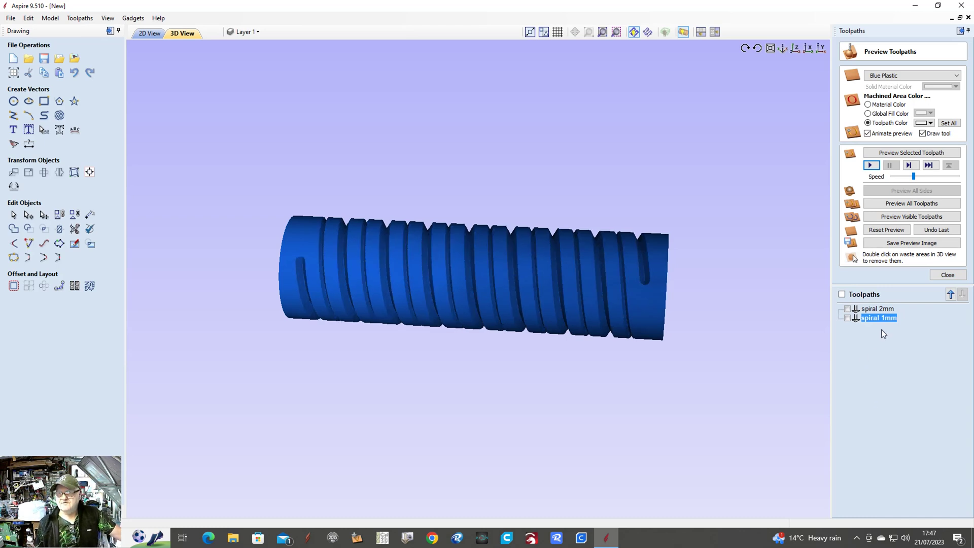
Reset the cutting preview, run it for all toolpaths with both spirals enabled, and close the preview
left_click(848, 309)
left_click(848, 319)
left_click(889, 230)
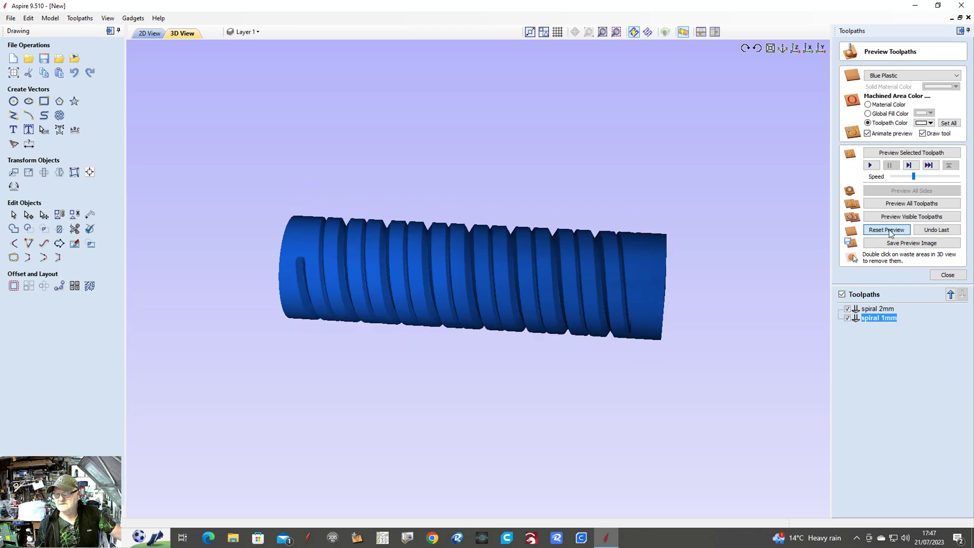
left_click(885, 204)
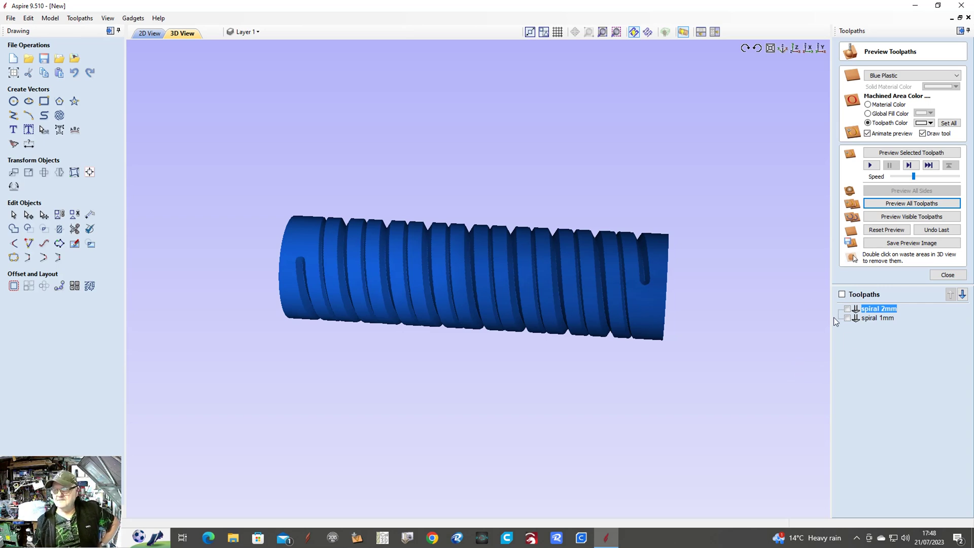
left_click(948, 276)
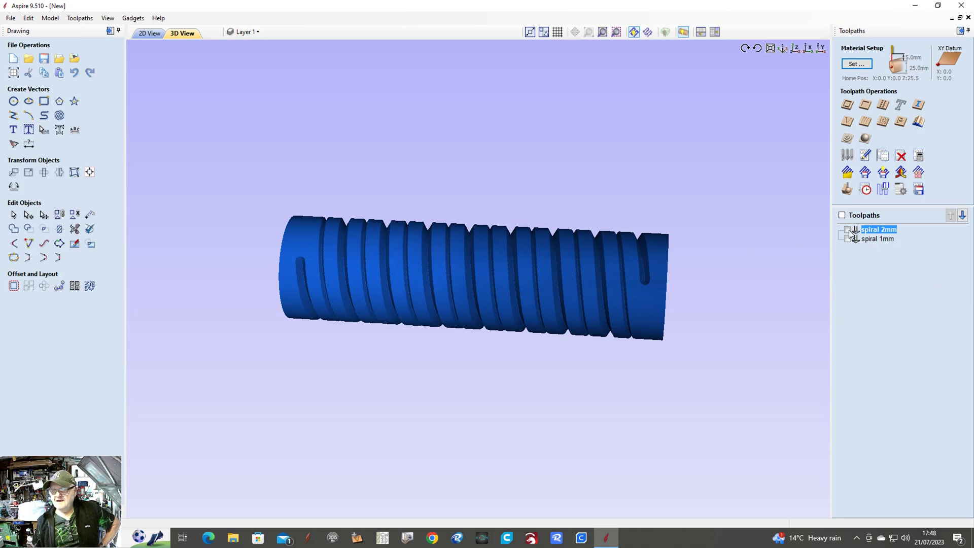
Set up the toolpath export to output all visible toolpaths to one file, with both spiral 2mm and spiral 1mm included
left_click(918, 190)
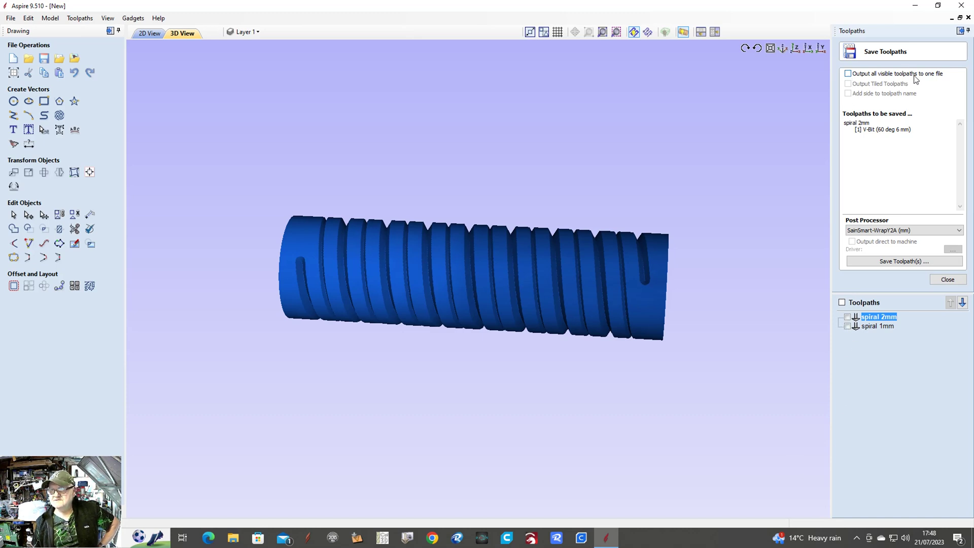
left_click(848, 74)
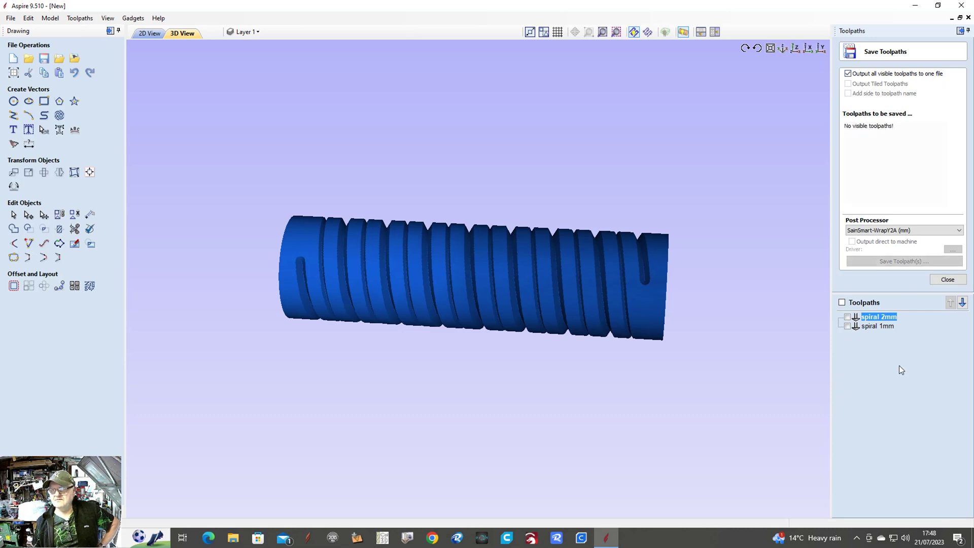
left_click(848, 317)
left_click(847, 325)
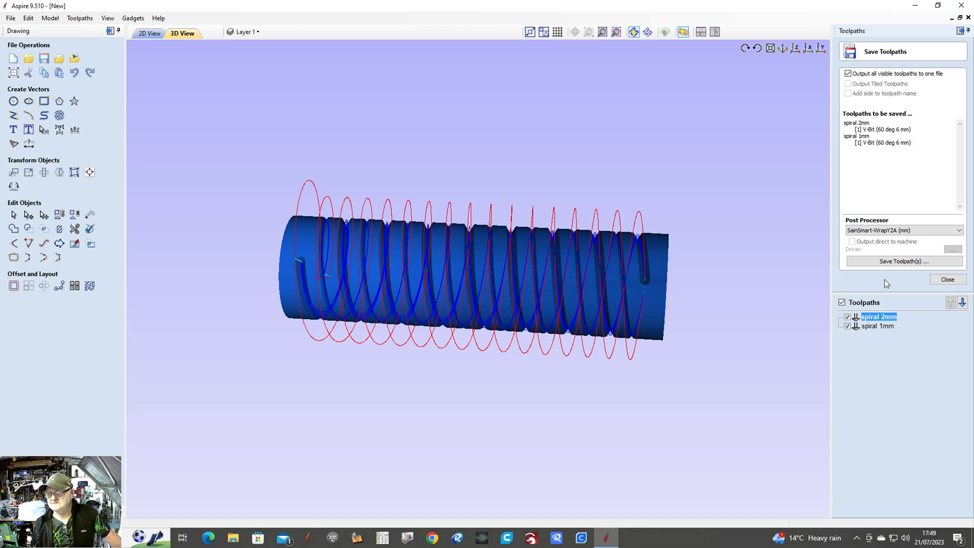
Save the combined toolpaths as "spiral 2mm 1mm" in the 4th Axis folder under CNC 4040
left_click(897, 263)
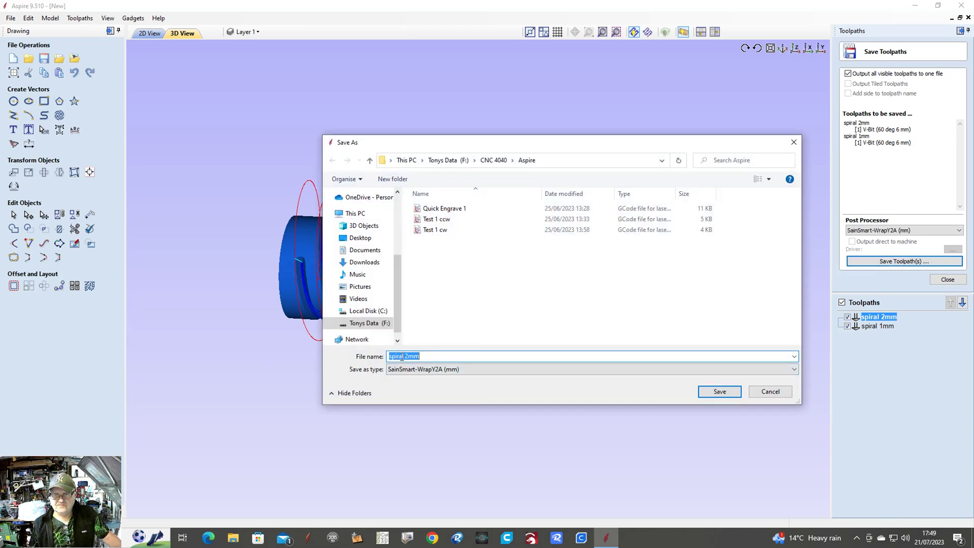
left_click(420, 356)
left_click_drag(420, 355, 405, 357)
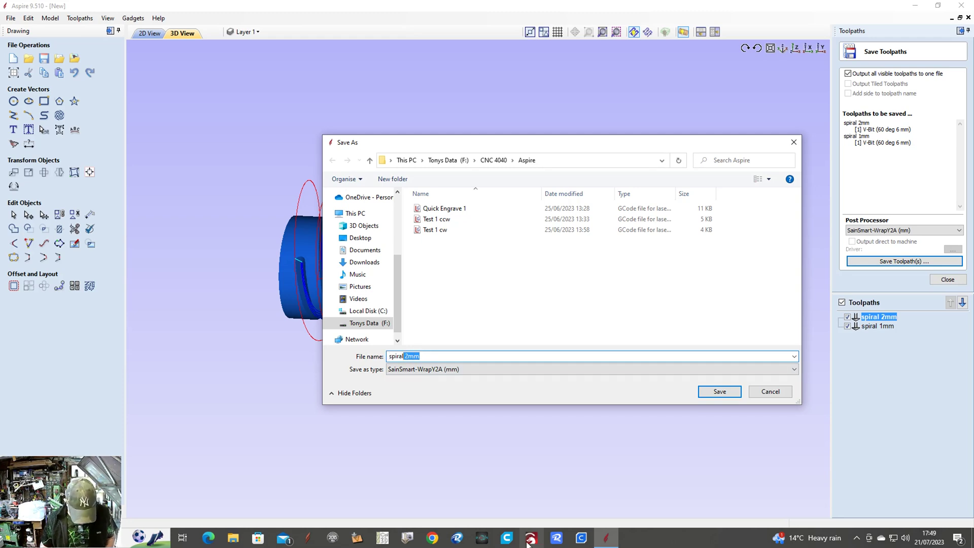
key("BackSpace")
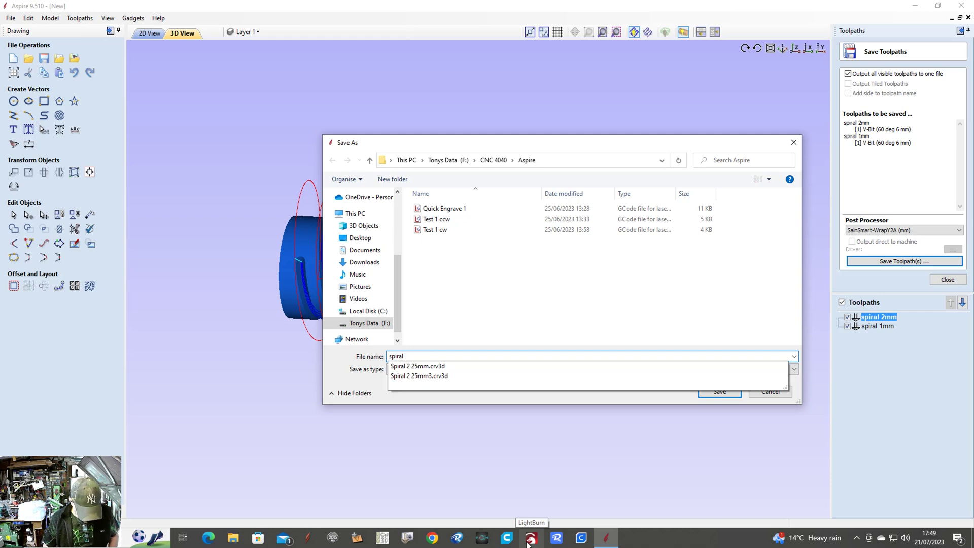
type("2mm")
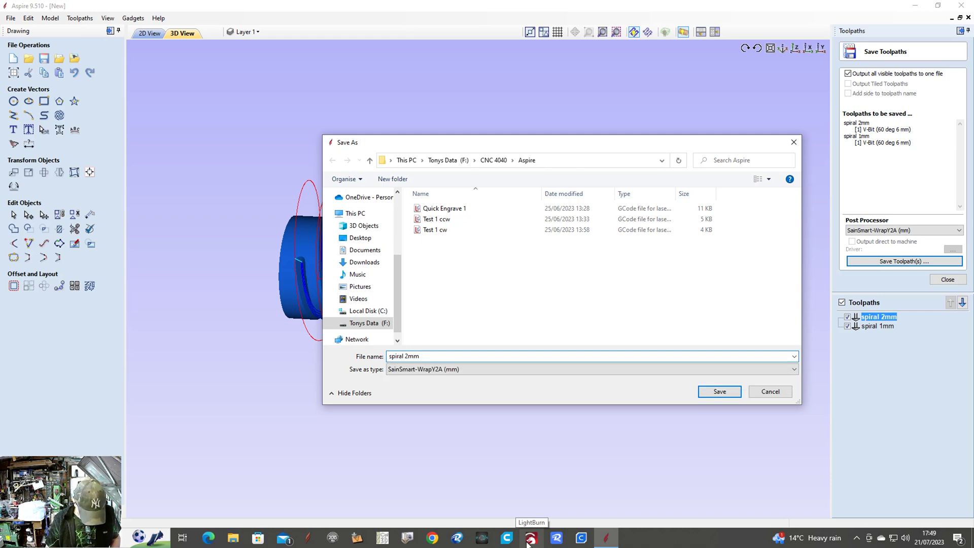
type(" 1mm")
left_click(357, 267)
left_click(718, 391)
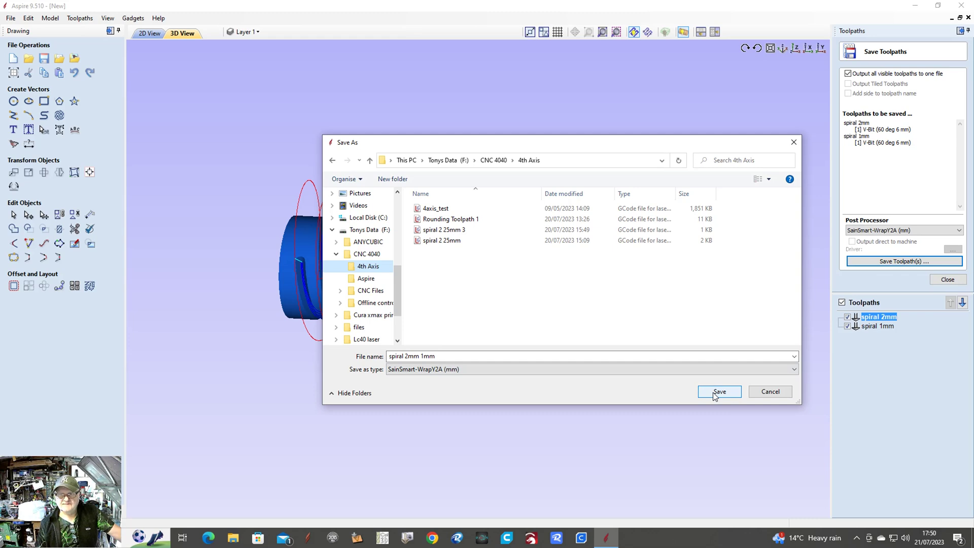
left_click(718, 392)
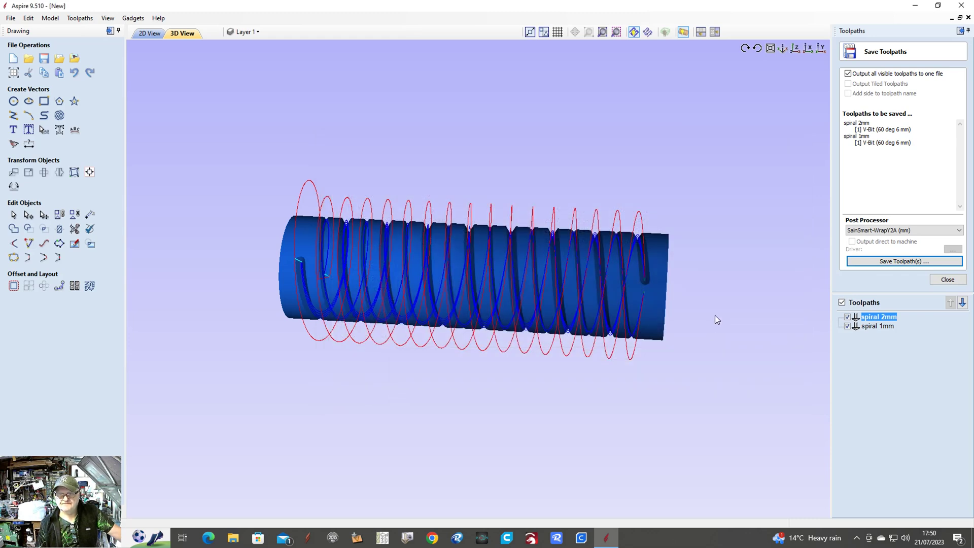